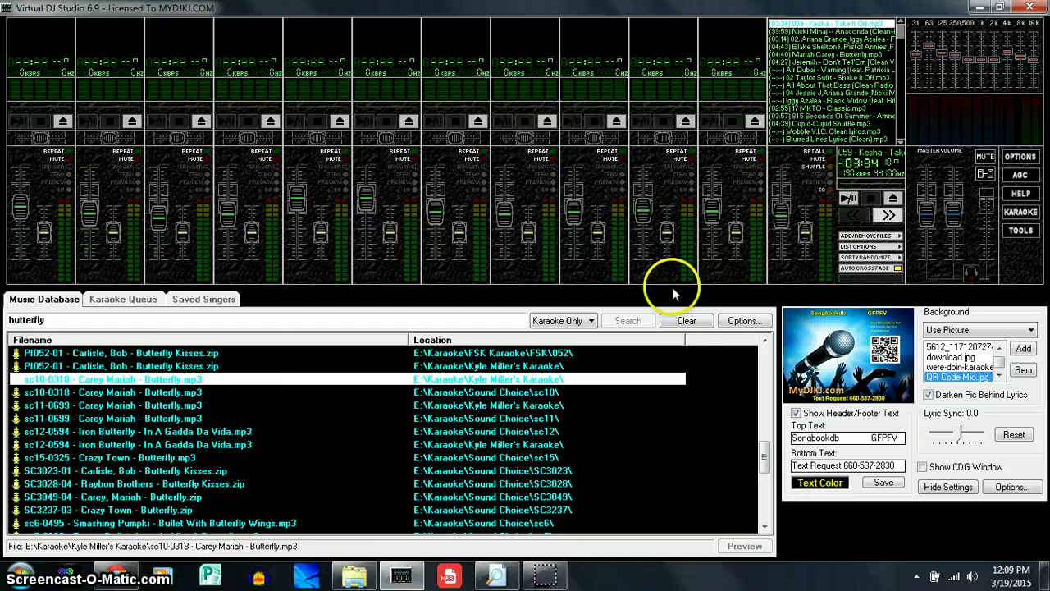
# Step: Clear the butterfly search so the results list is empty
pyautogui.click(684, 321)
pyautogui.click(131, 319)
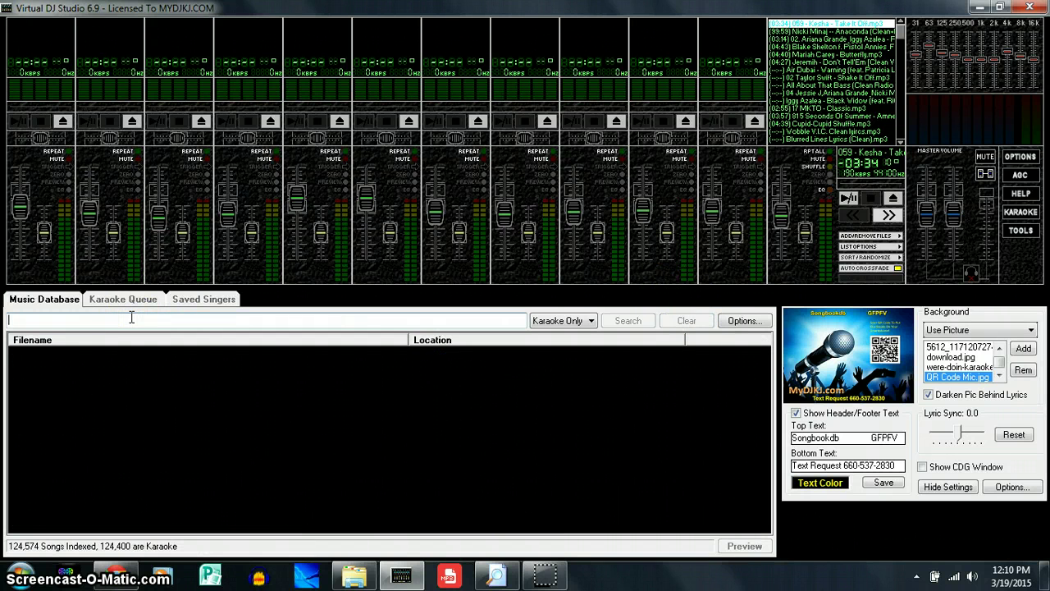
pyautogui.click(82, 304)
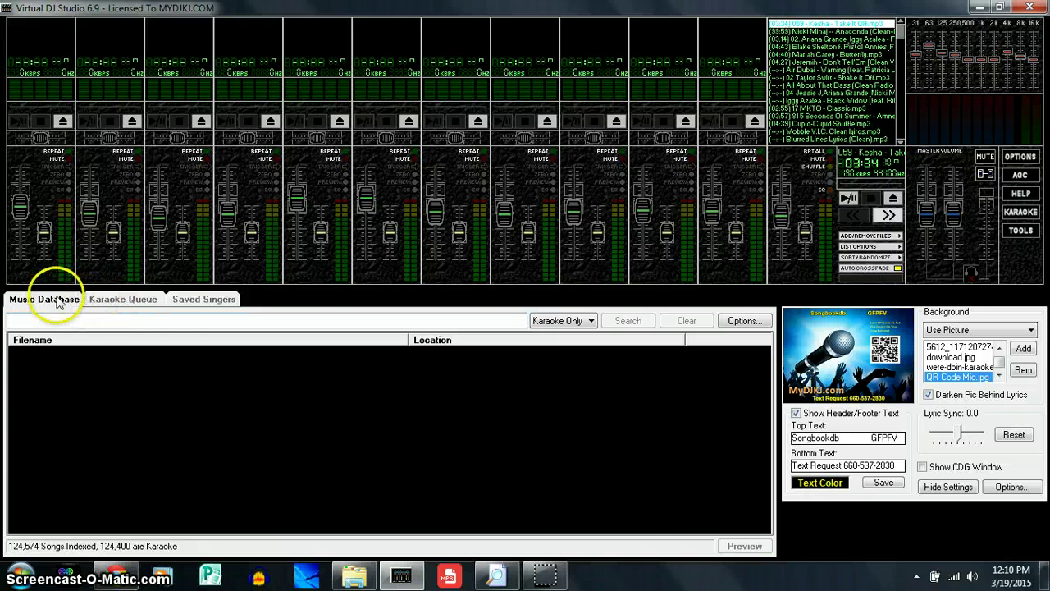
# Step: Look at the Karaoke Queue and Saved Singers tabs, then return to Music Database
pyautogui.click(129, 301)
pyautogui.click(197, 300)
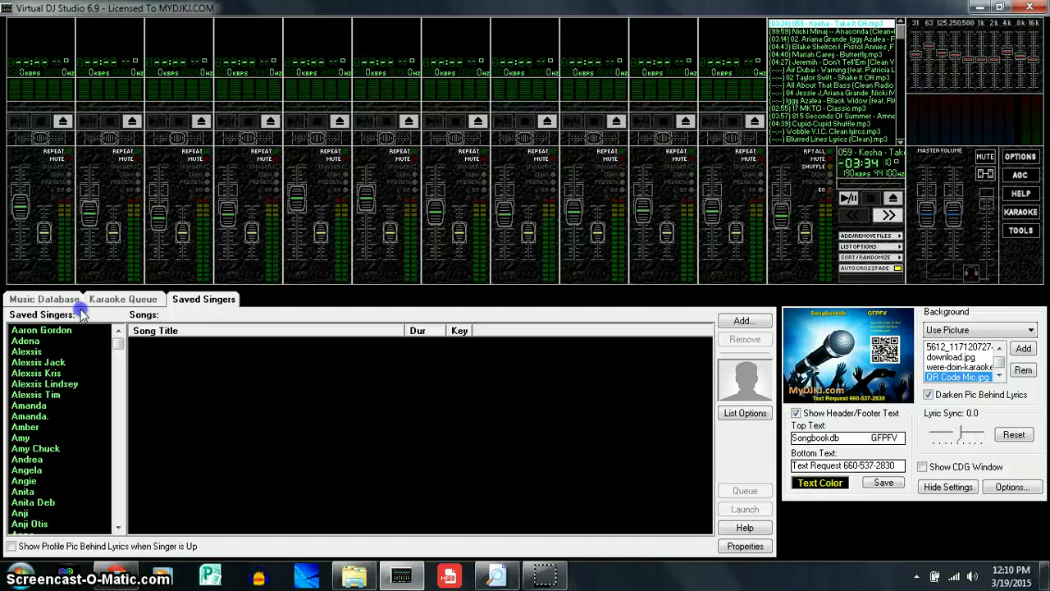
pyautogui.click(48, 301)
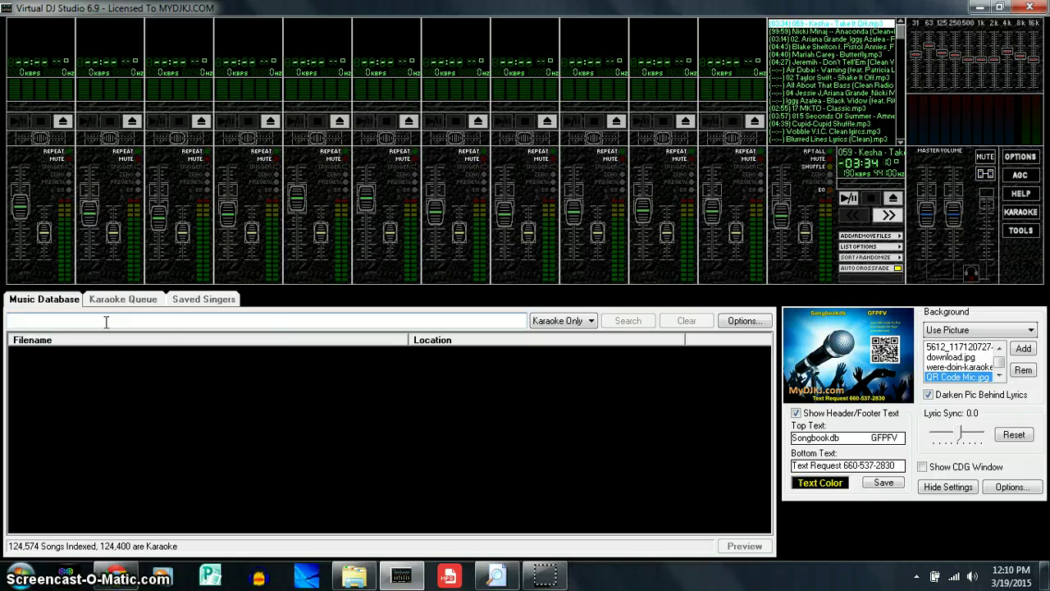
pyautogui.click(147, 320)
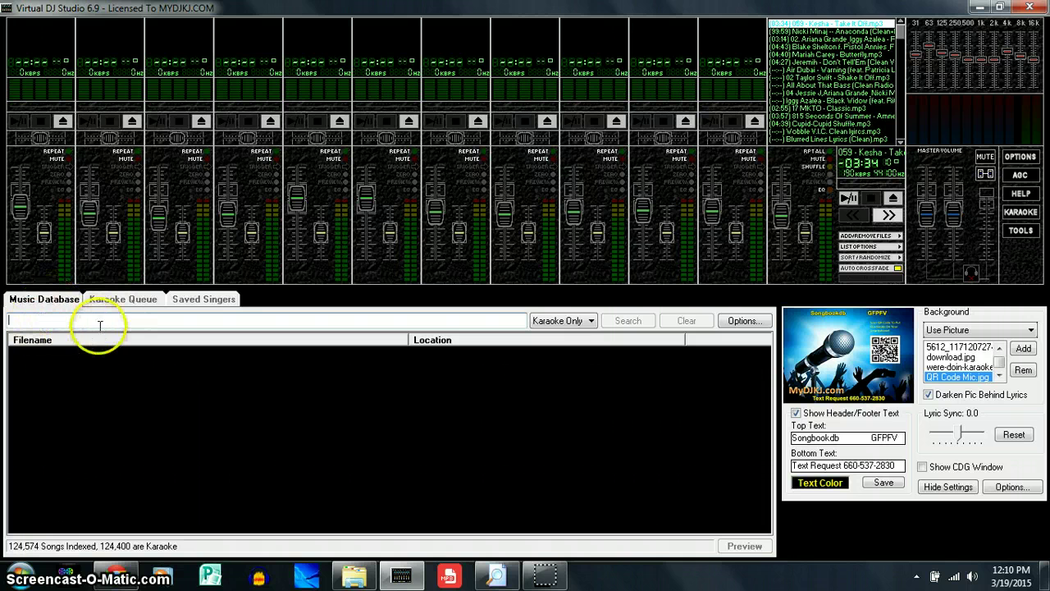
pyautogui.click(566, 322)
pyautogui.click(568, 335)
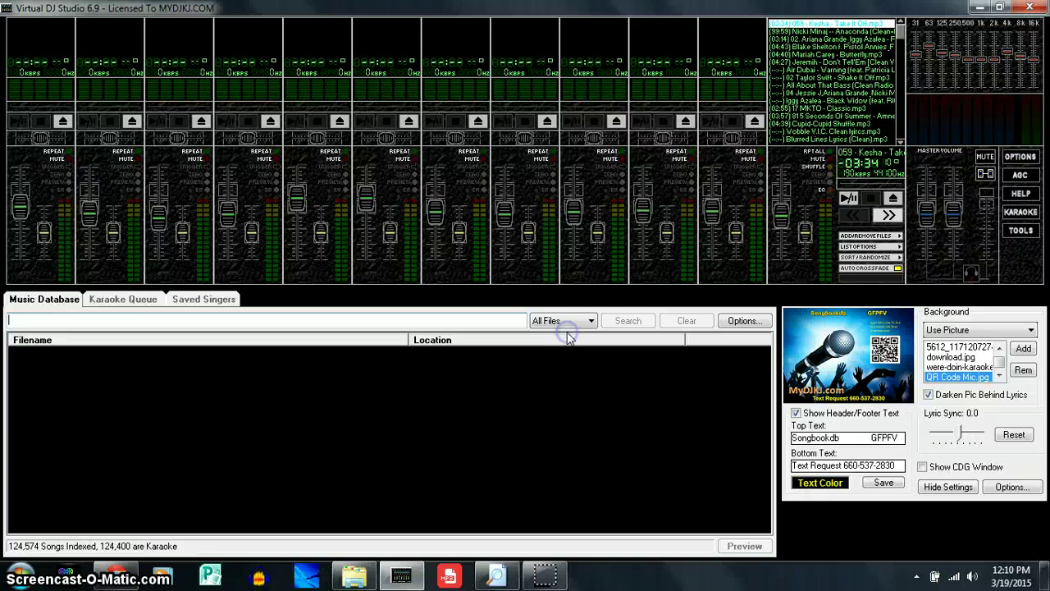
pyautogui.click(578, 321)
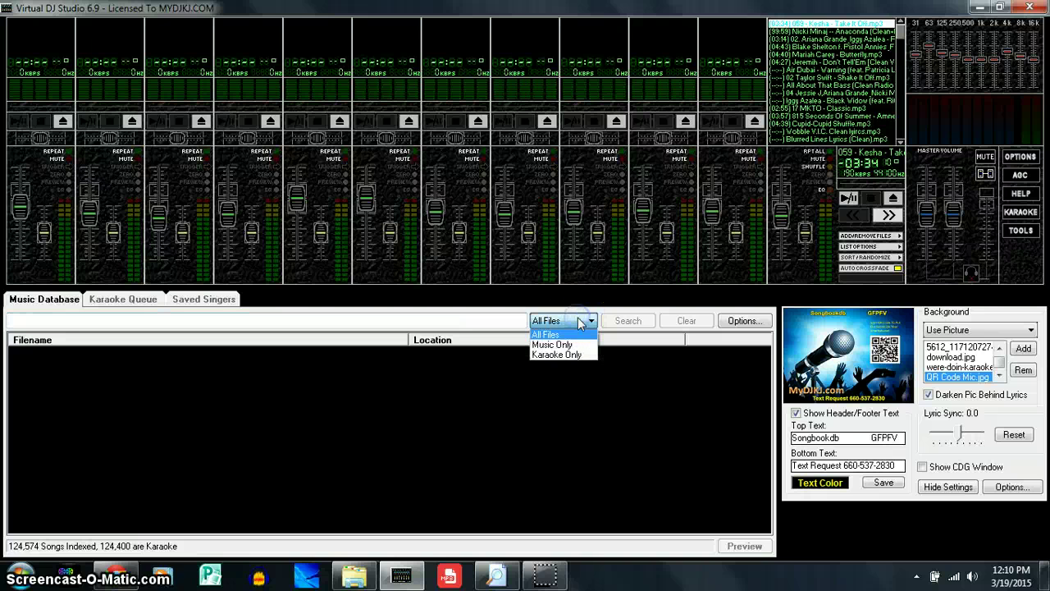
pyautogui.click(573, 355)
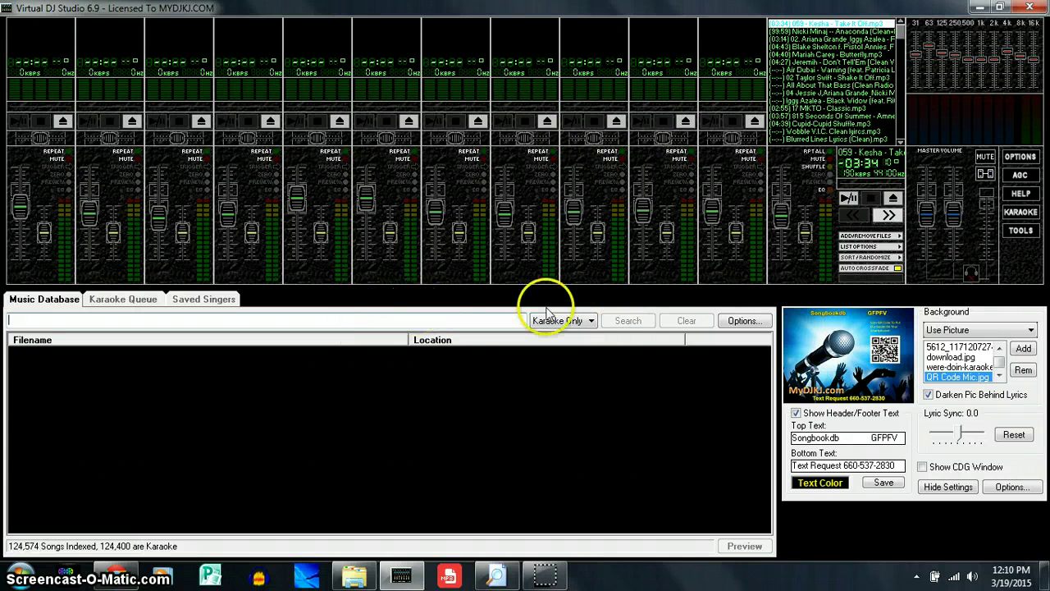
# Step: Show Database Options with E:\Karaoke selected, browsing to E:\Karaoke but cancelling the add
pyautogui.click(744, 320)
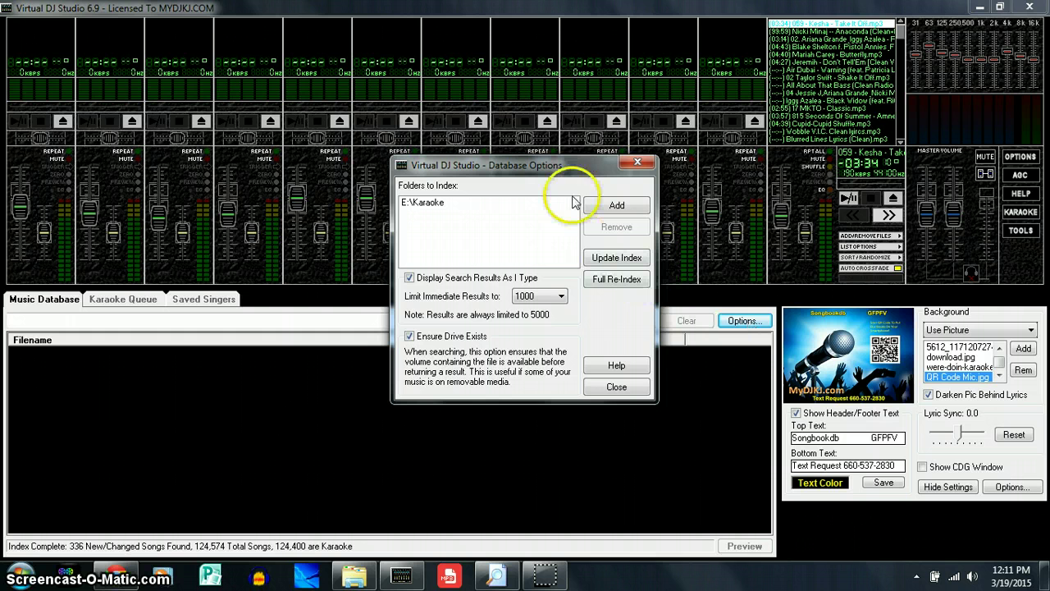
pyautogui.moveTo(519, 168); pyautogui.dragTo(484, 187)
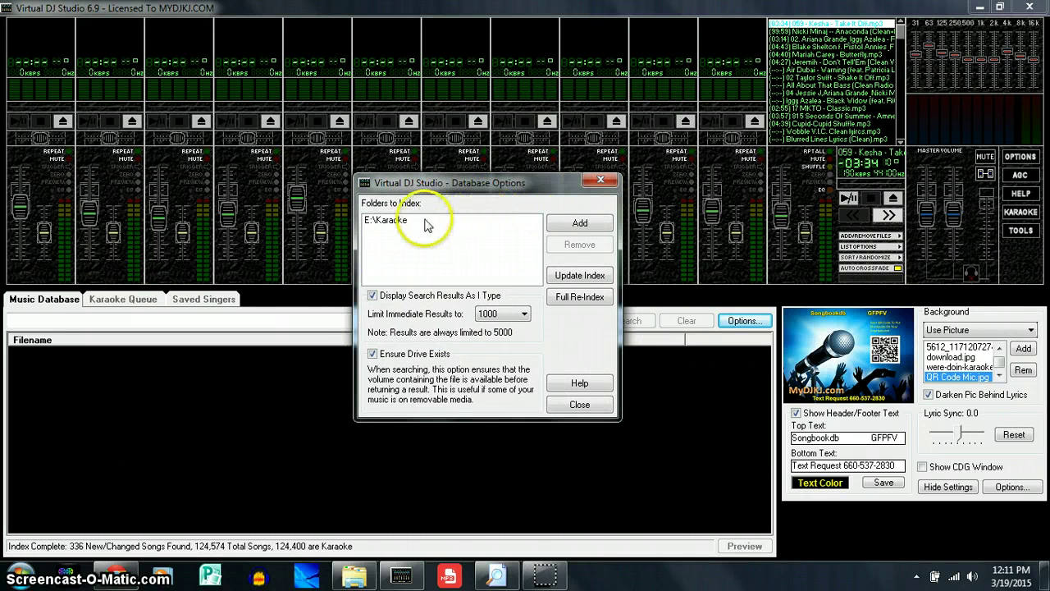
pyautogui.click(400, 221)
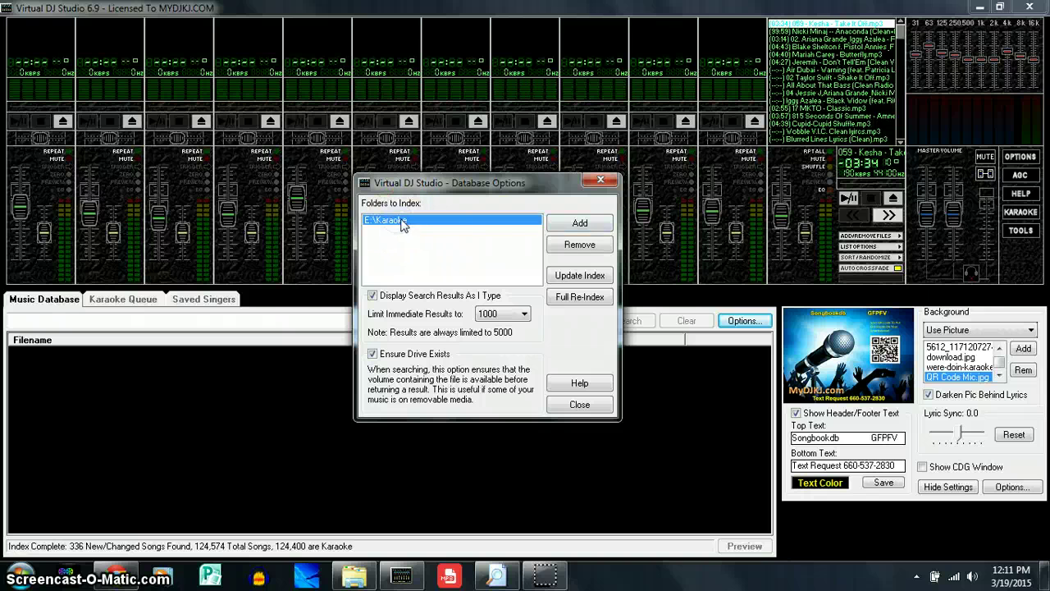
pyautogui.click(579, 224)
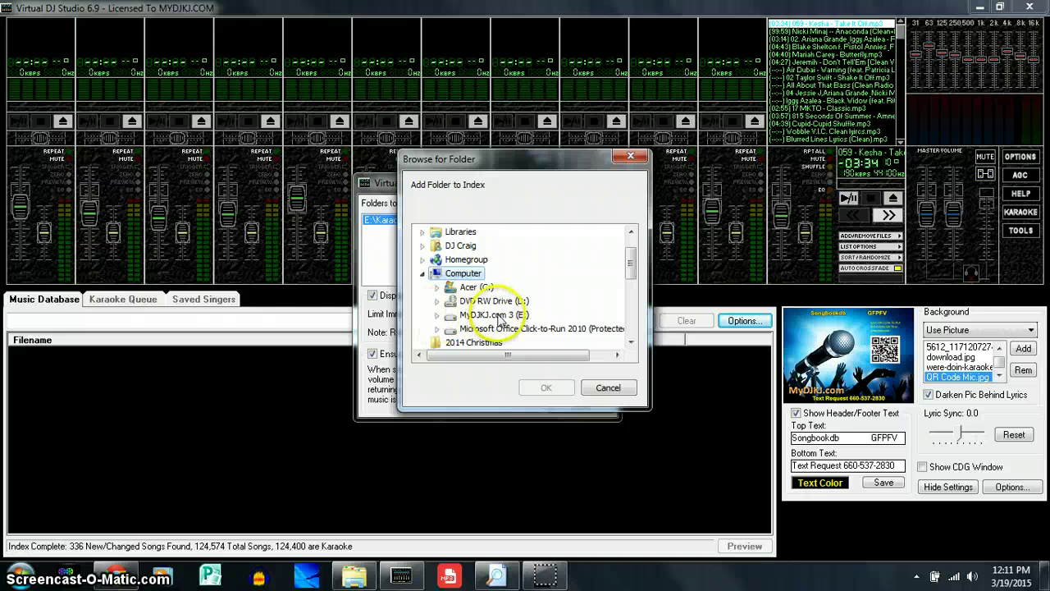
pyautogui.click(437, 315)
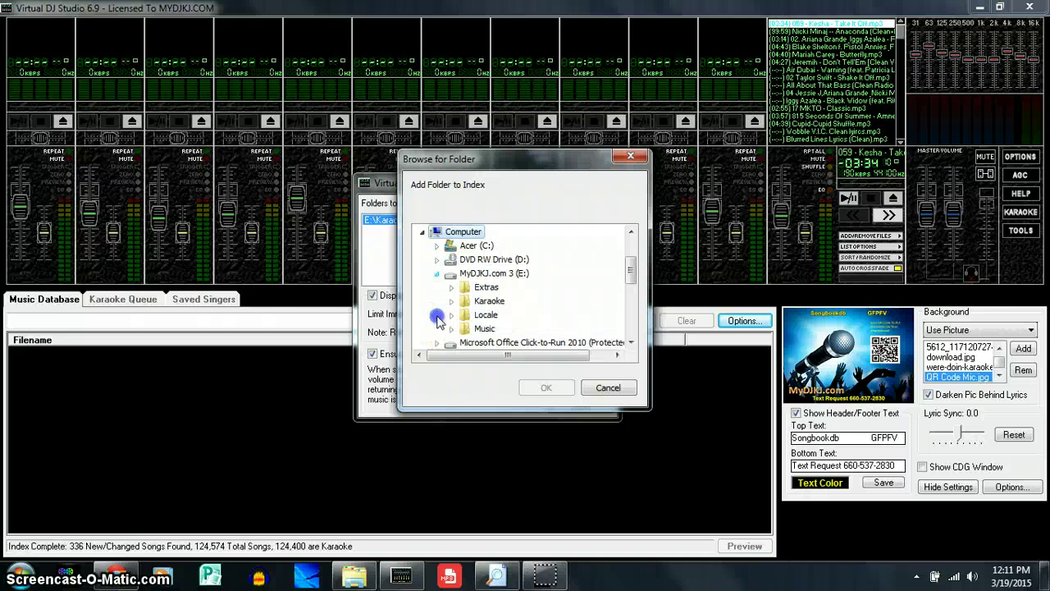
pyautogui.click(493, 303)
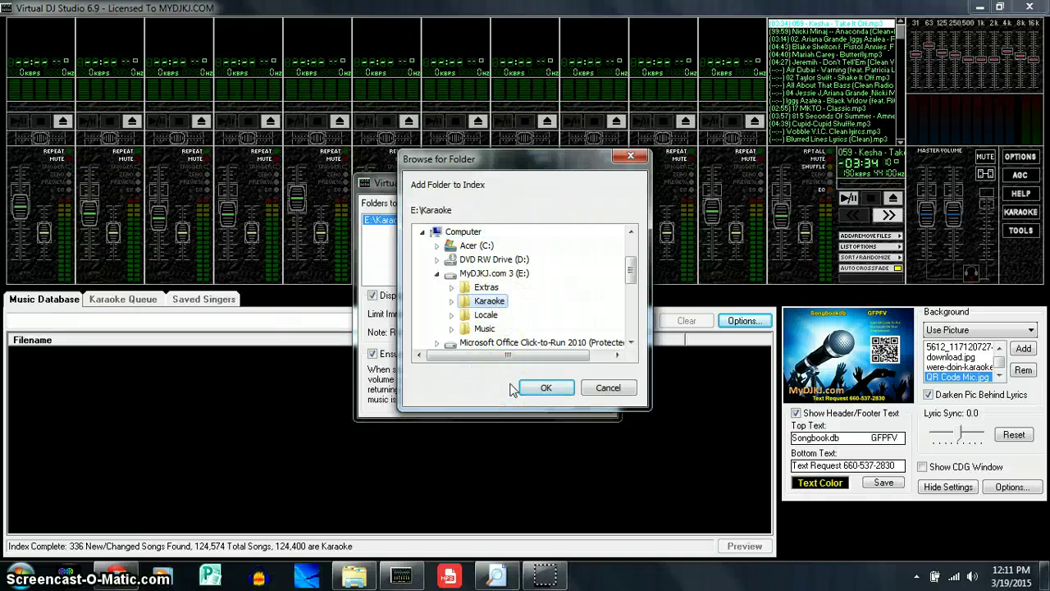
pyautogui.click(598, 389)
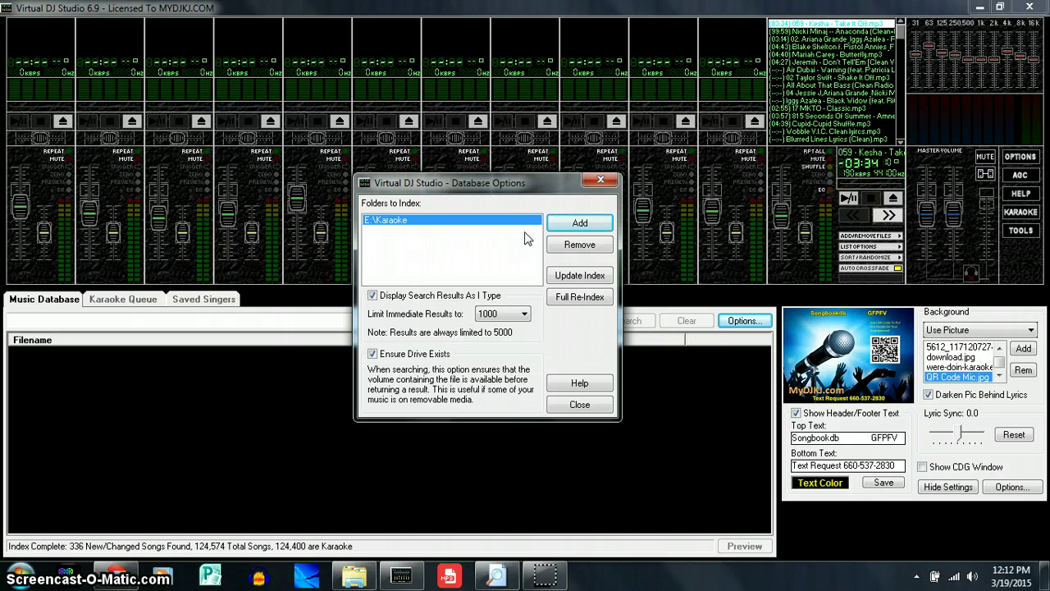
pyautogui.click(575, 300)
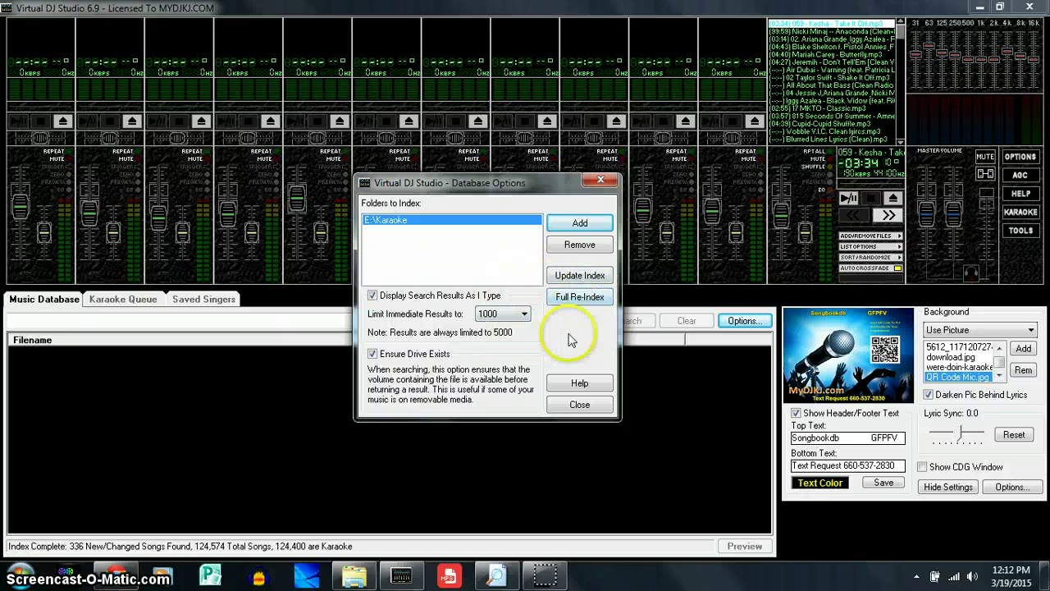
pyautogui.click(584, 276)
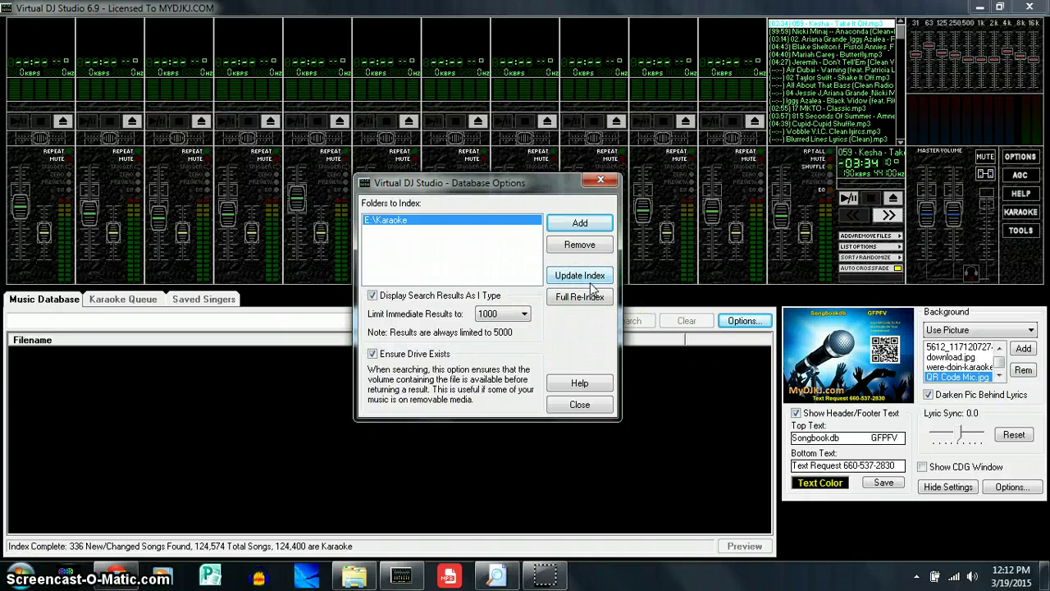
pyautogui.click(584, 297)
pyautogui.click(581, 277)
pyautogui.click(580, 341)
# Step: Close Database Options and search the Karaoke Only database for 'cash', listing 340 results
pyautogui.click(577, 406)
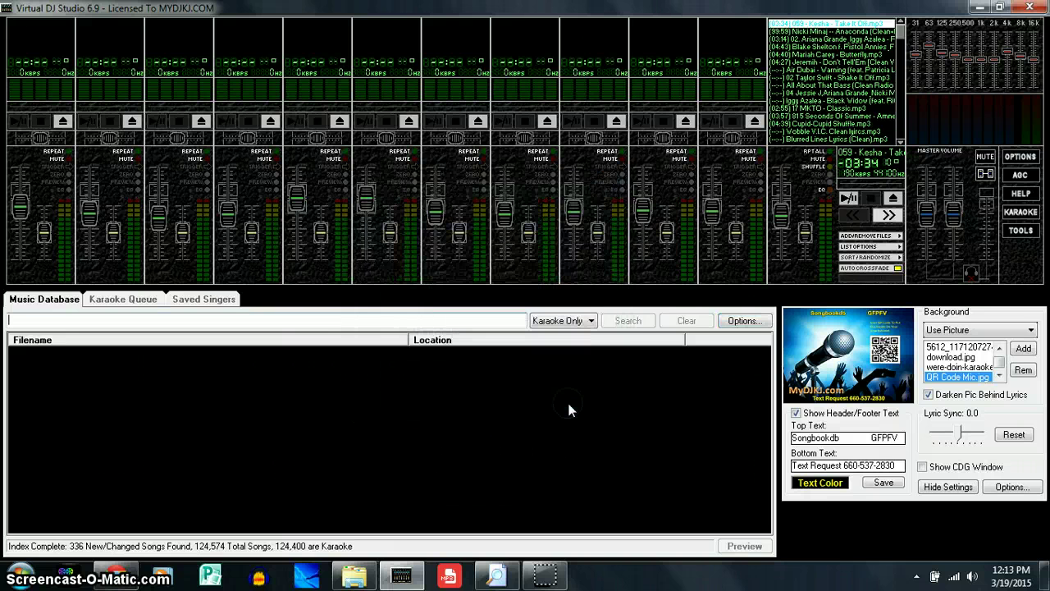
pyautogui.click(283, 319)
pyautogui.click(283, 319)
pyautogui.click(283, 319)
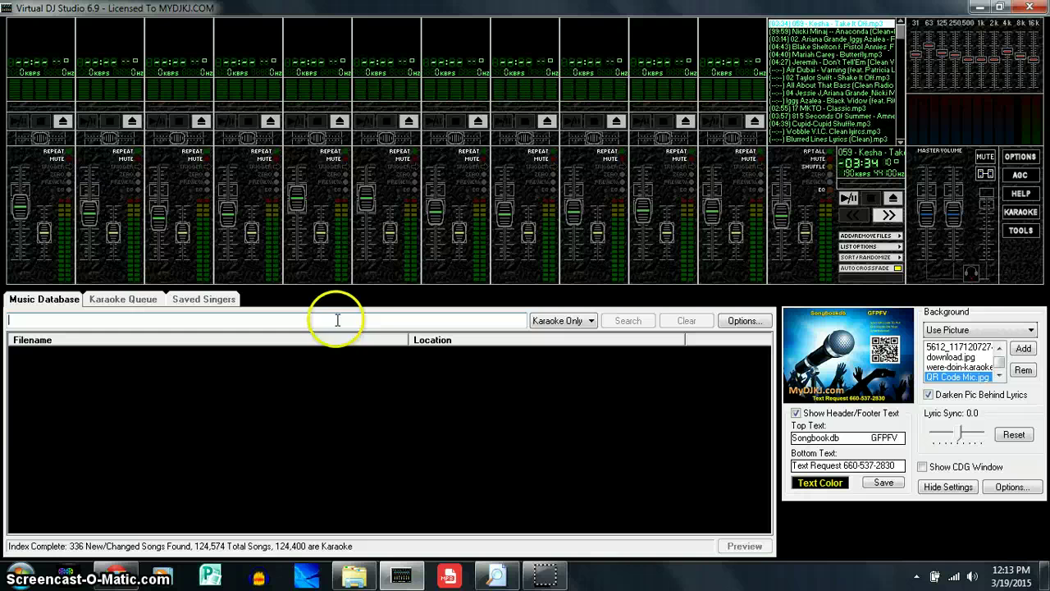
pyautogui.click(323, 319)
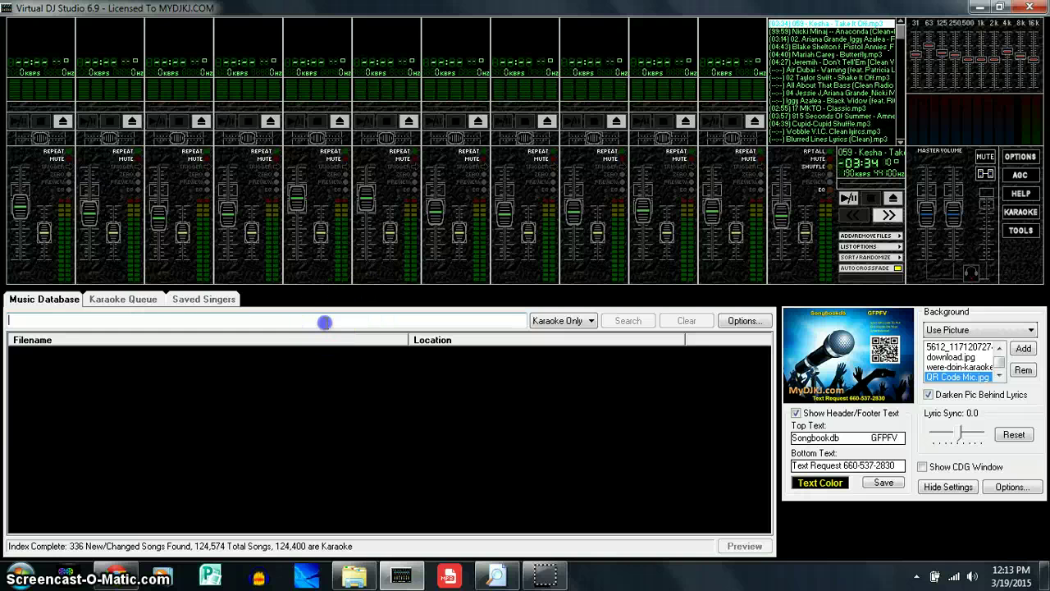
pyautogui.click(519, 305)
pyautogui.click(339, 316)
pyautogui.write('cash')
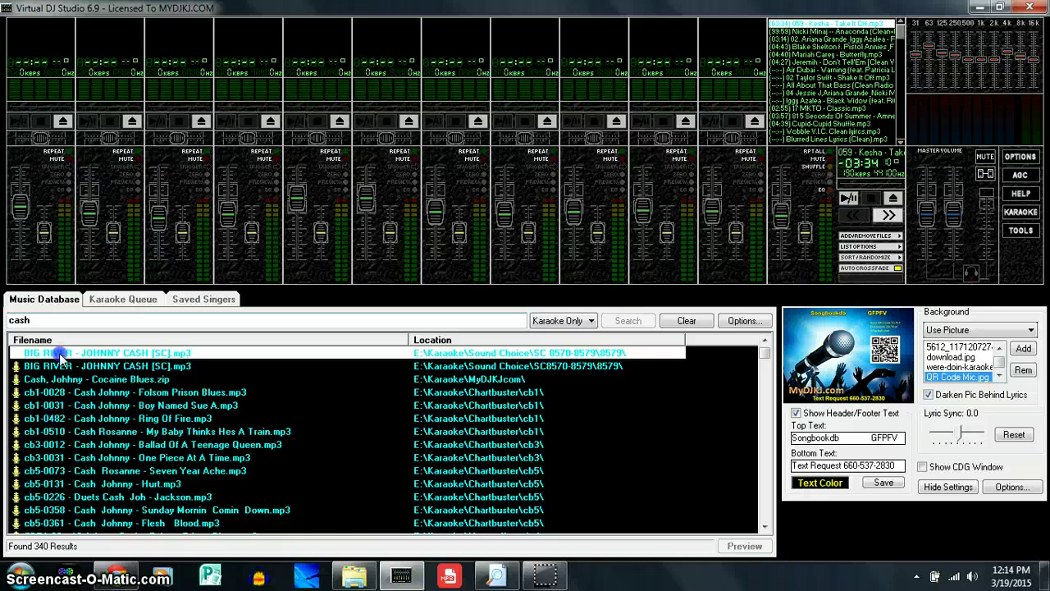
# Step: Load cb1-0482 Cash Johnny – Ring Of Fire onto deck 1 and play it
pyautogui.moveTo(67, 416); pyautogui.dragTo(52, 210)
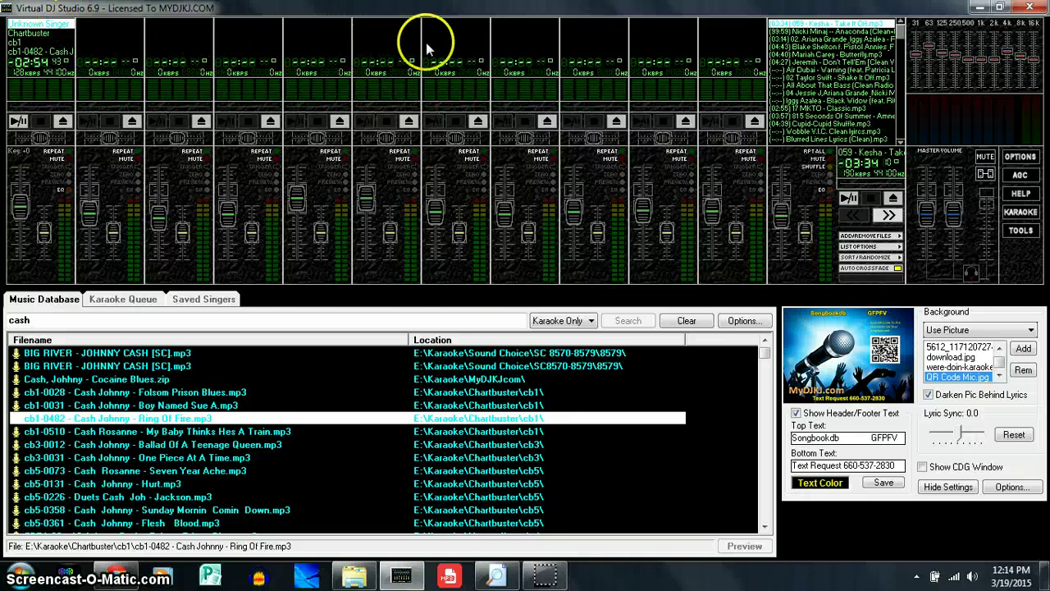
pyautogui.click(204, 53)
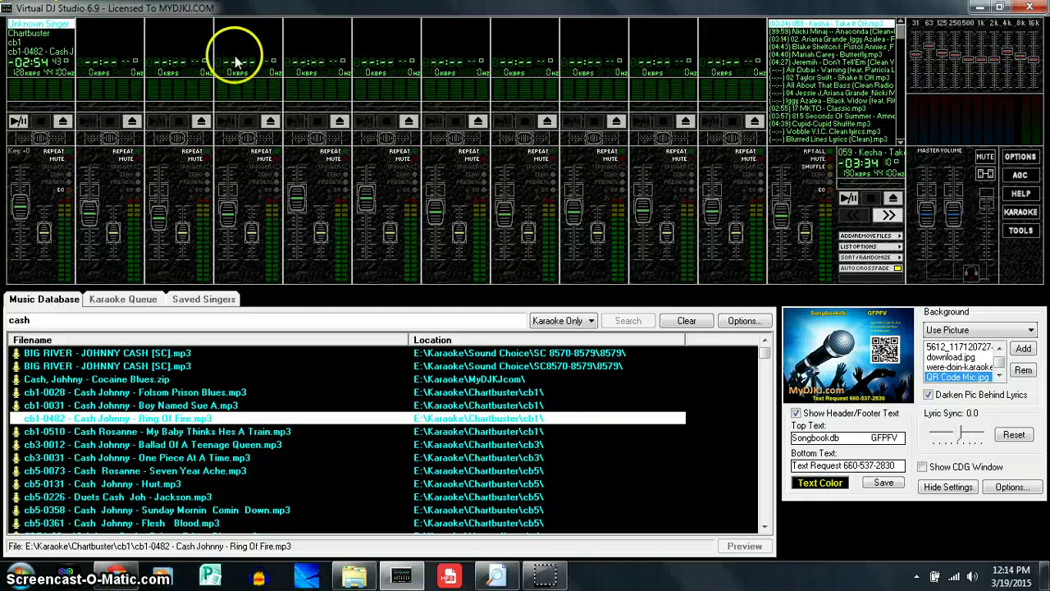
pyautogui.click(29, 51)
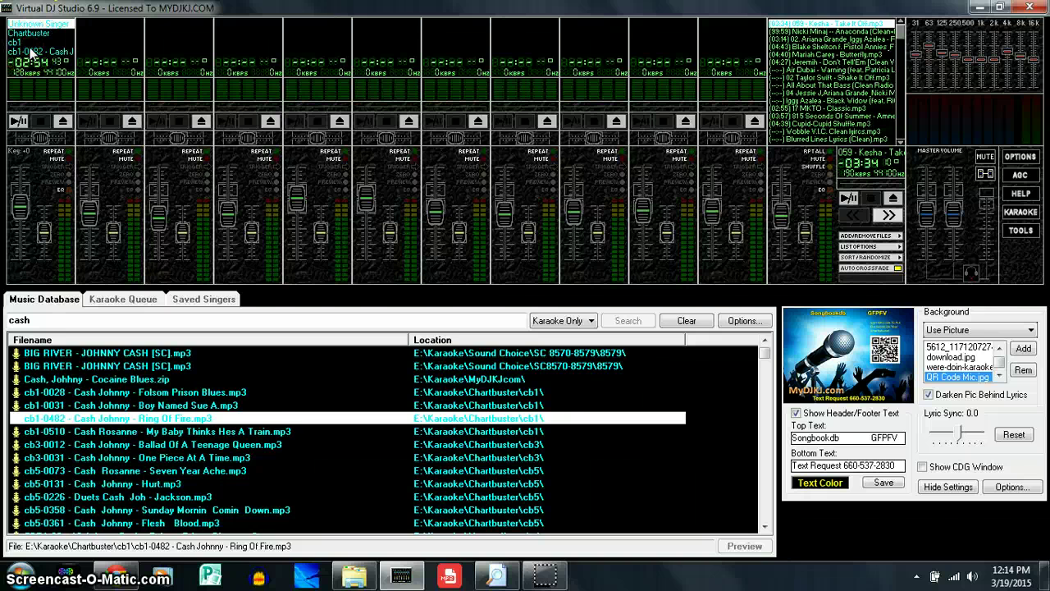
pyautogui.click(18, 121)
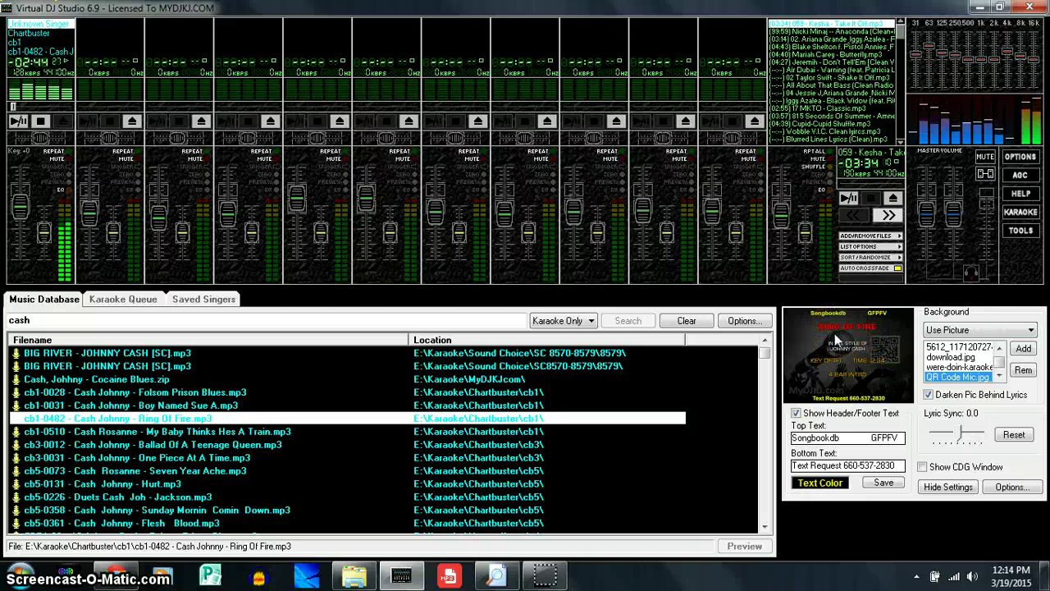
# Step: Lower the volume, enlarge then restore the karaoke video, and stop deck 1
pyautogui.press('XF86AudioLowerVolume')
pyautogui.press('XF86AudioLowerVolume')
pyautogui.press('XF86AudioLowerVolume')
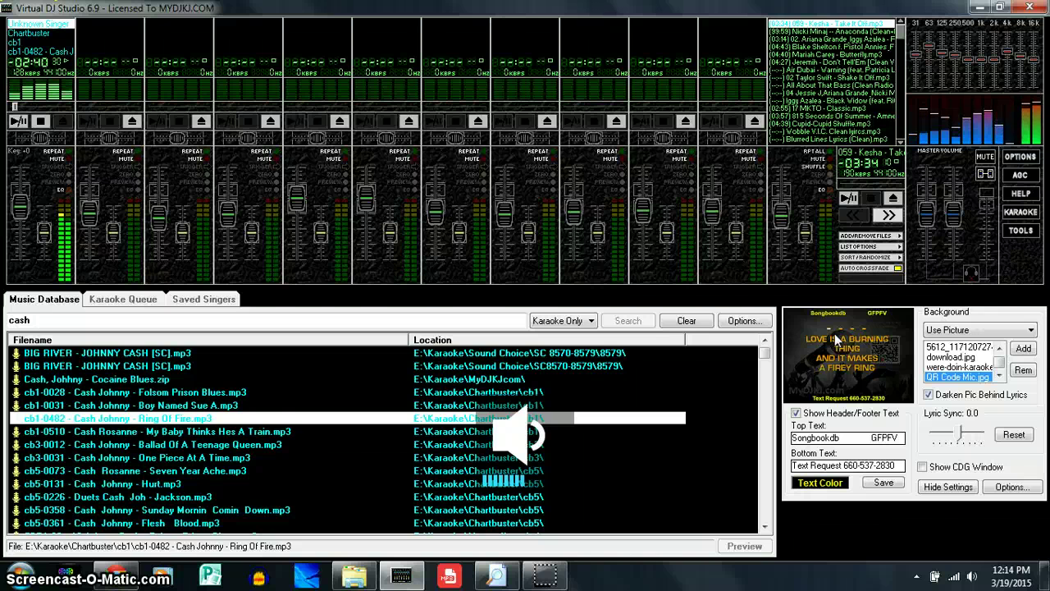
pyautogui.click(747, 371)
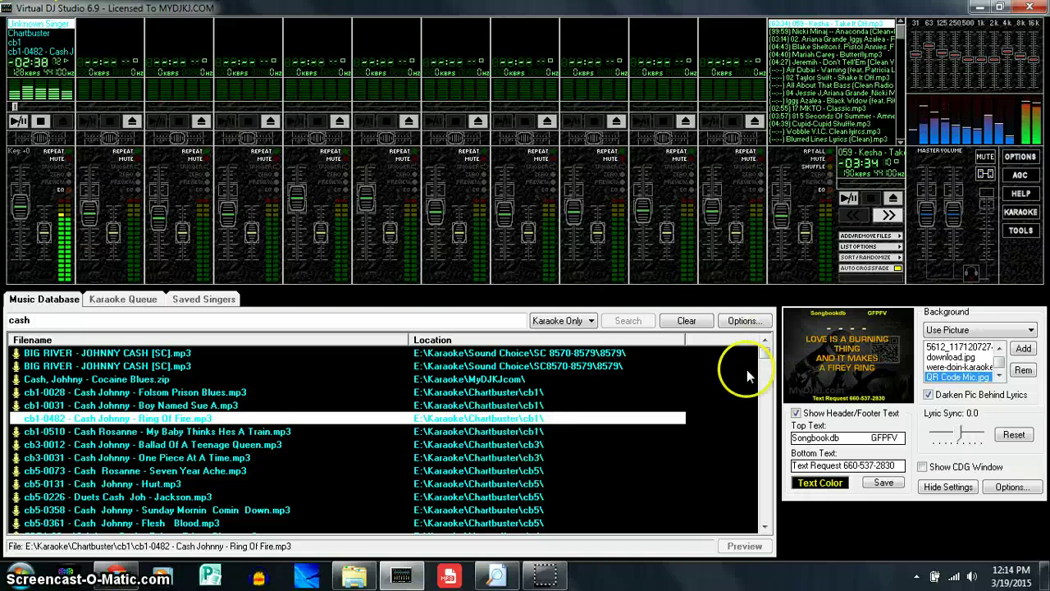
pyautogui.click(846, 339)
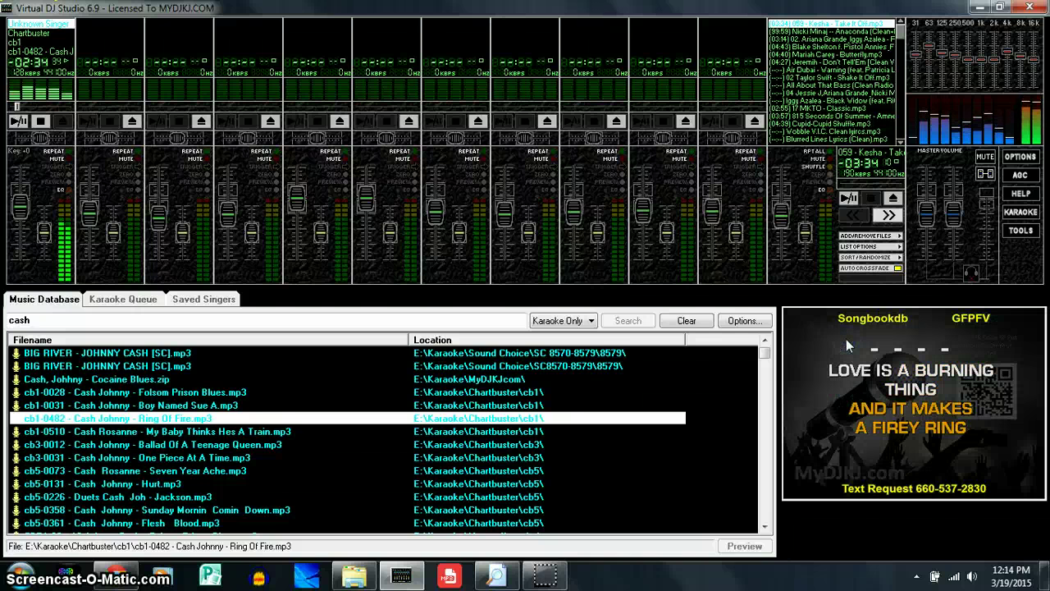
pyautogui.click(847, 344)
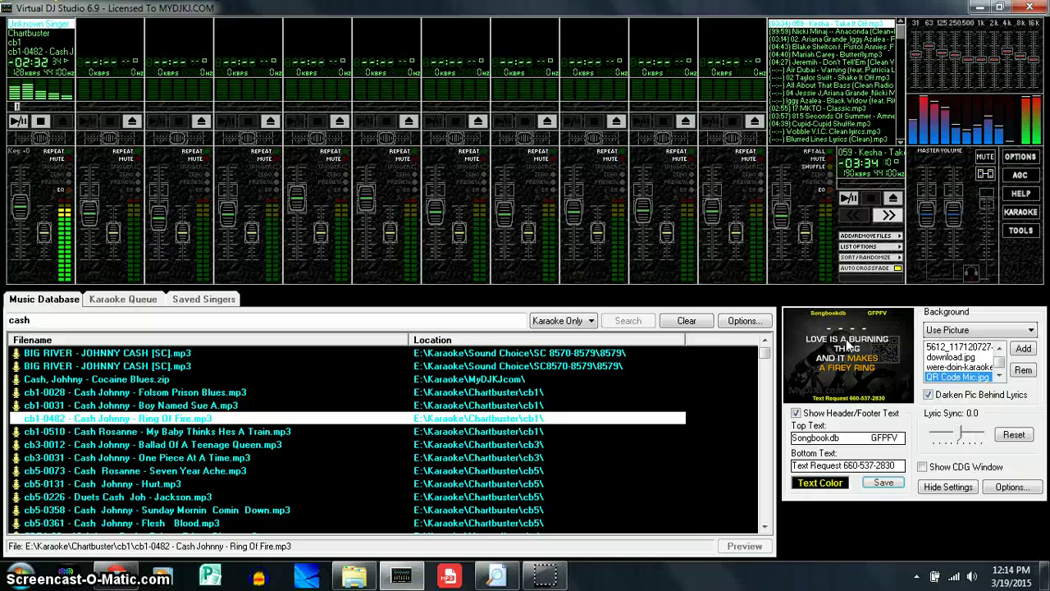
pyautogui.click(40, 122)
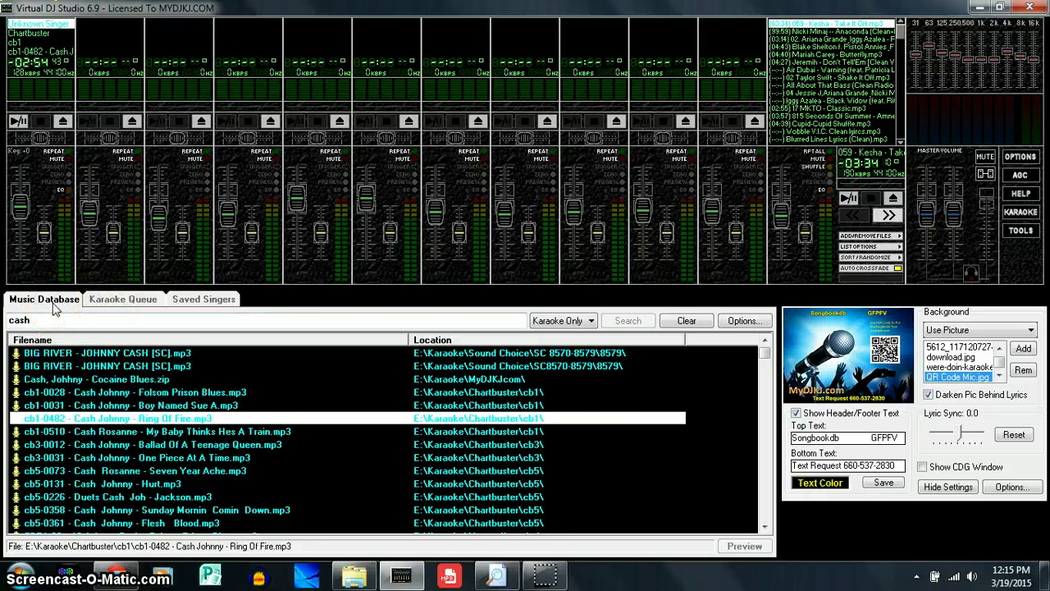
# Step: Start an index update from Options, then cancel it and confirm with Yes
pyautogui.click(742, 320)
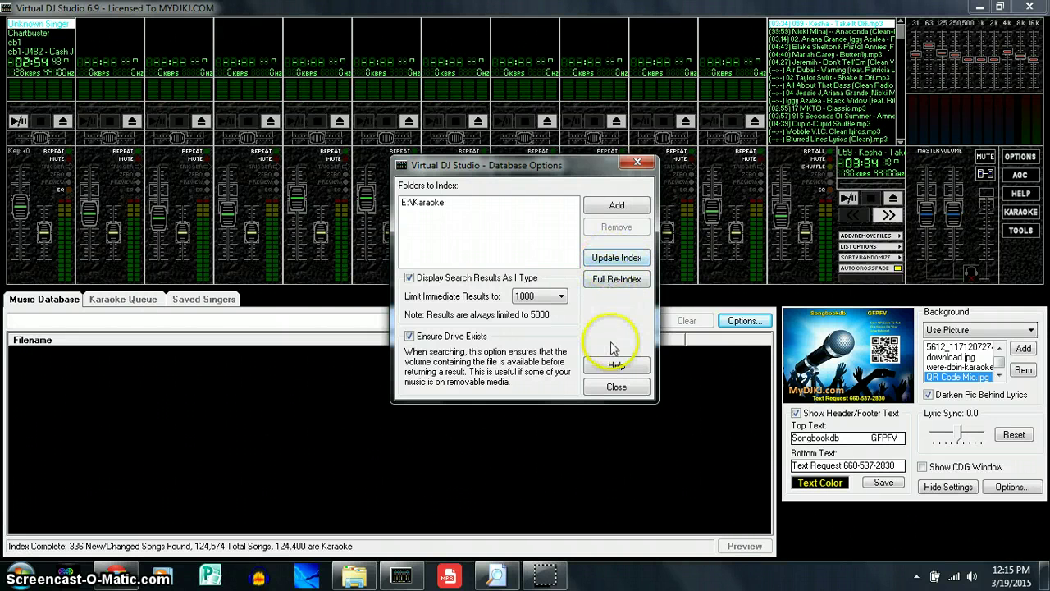
pyautogui.click(624, 258)
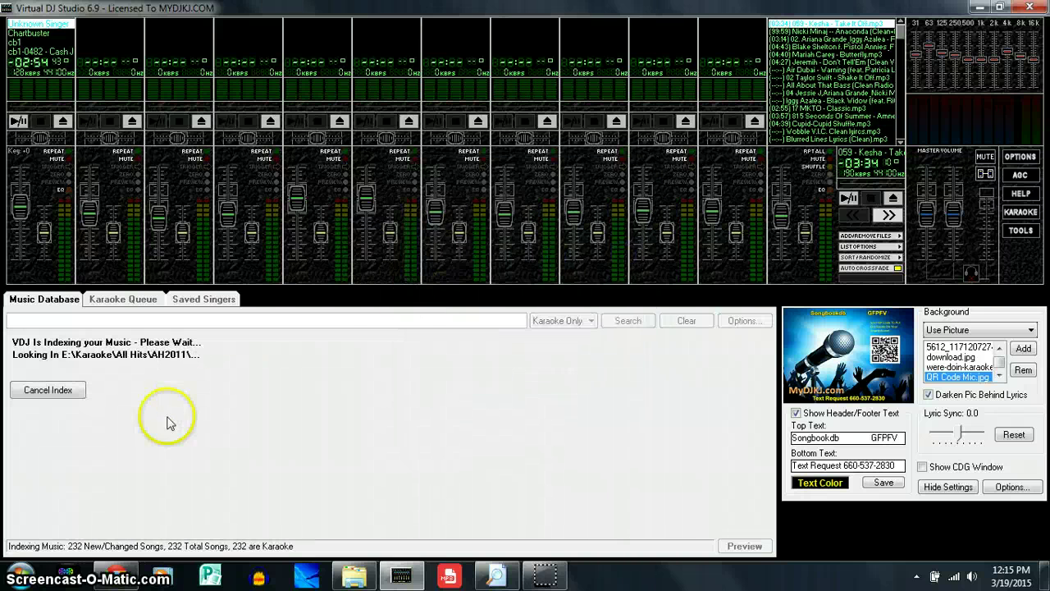
pyautogui.click(60, 391)
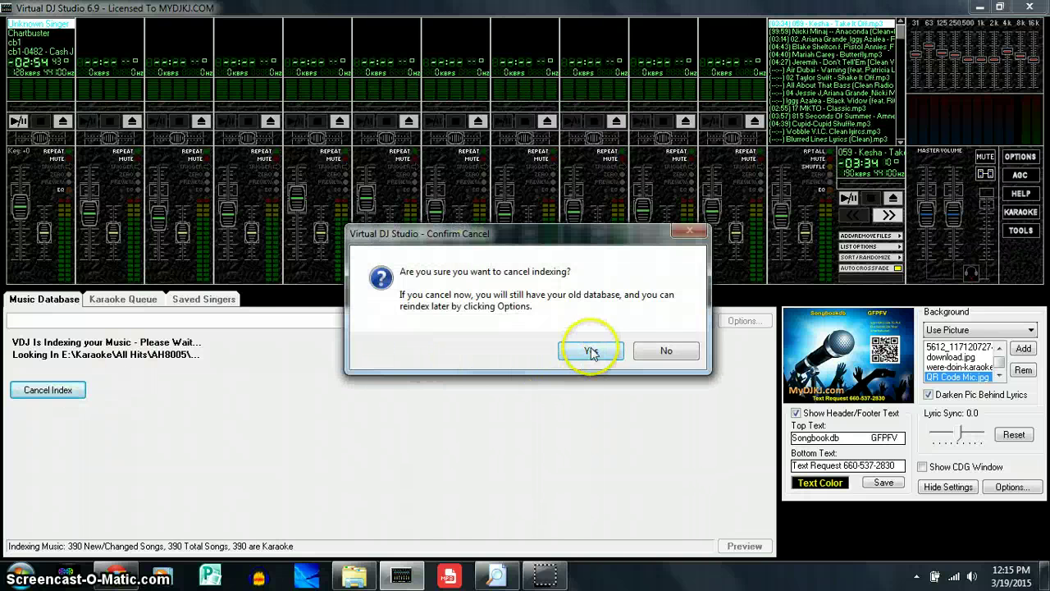
pyautogui.click(591, 350)
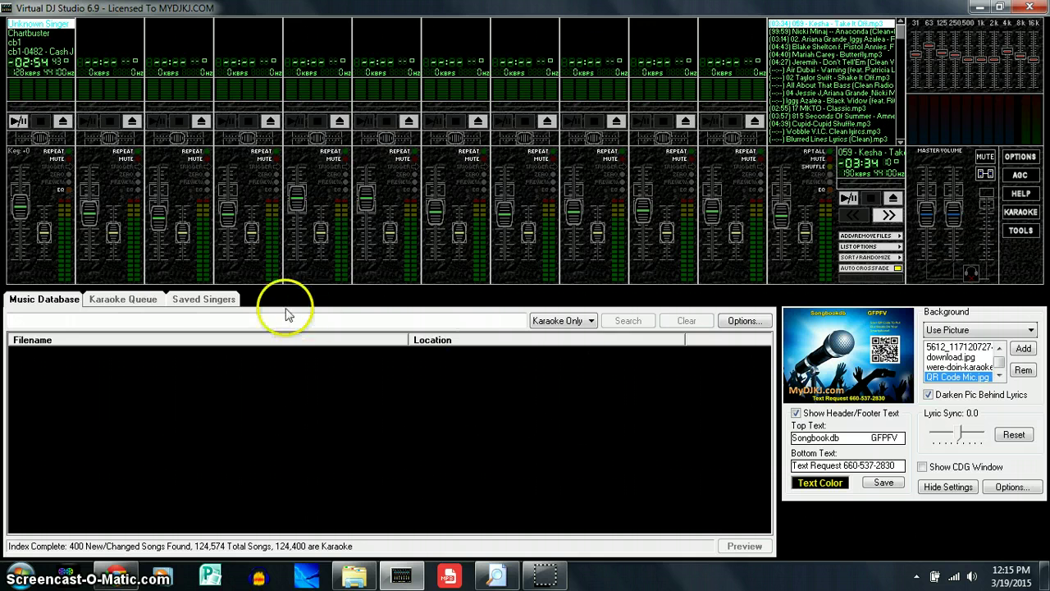
pyautogui.click(140, 300)
pyautogui.click(55, 301)
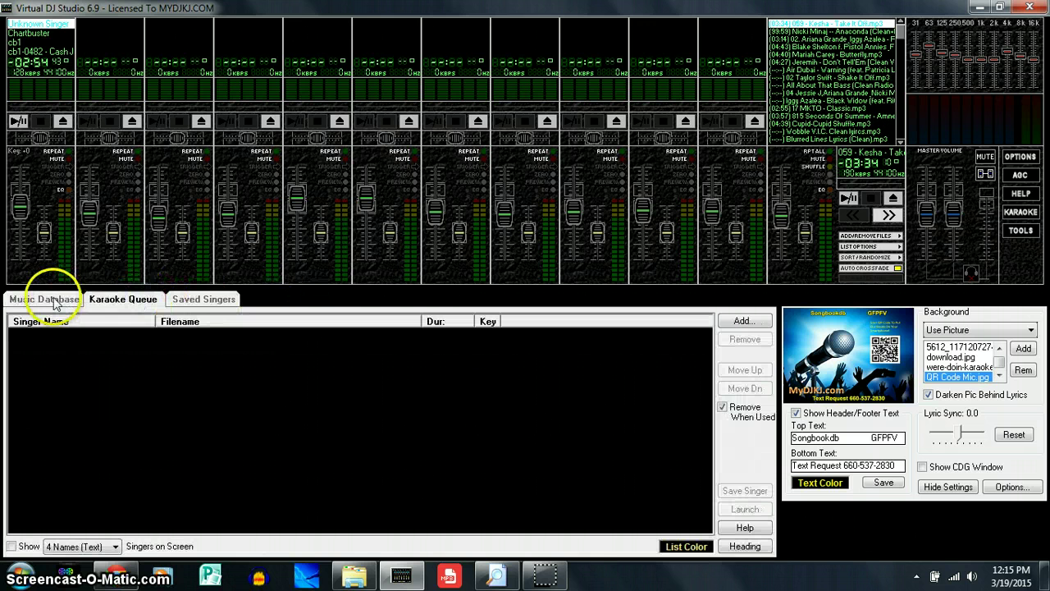
pyautogui.click(61, 321)
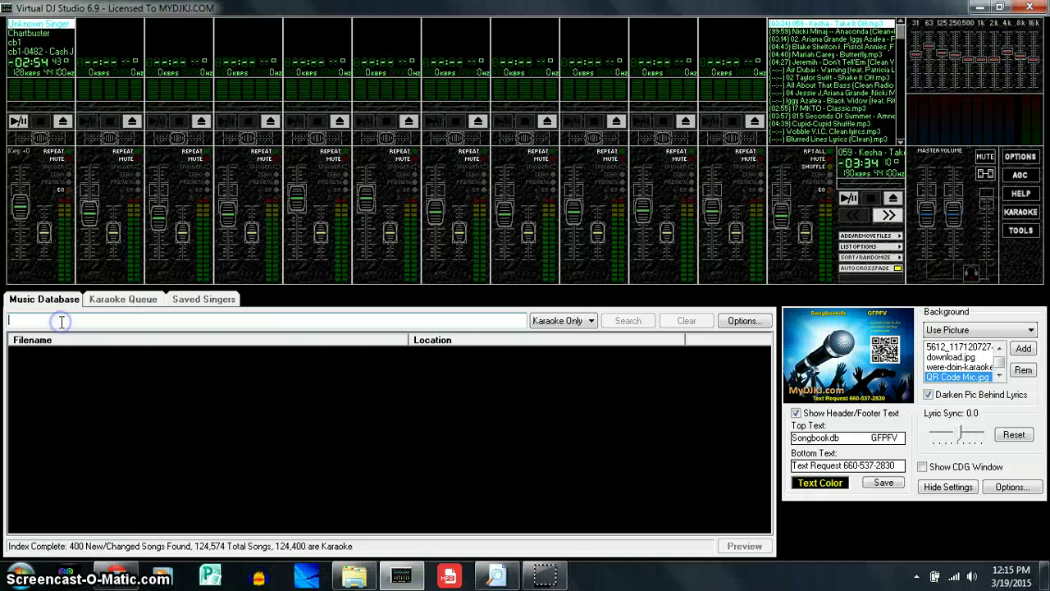